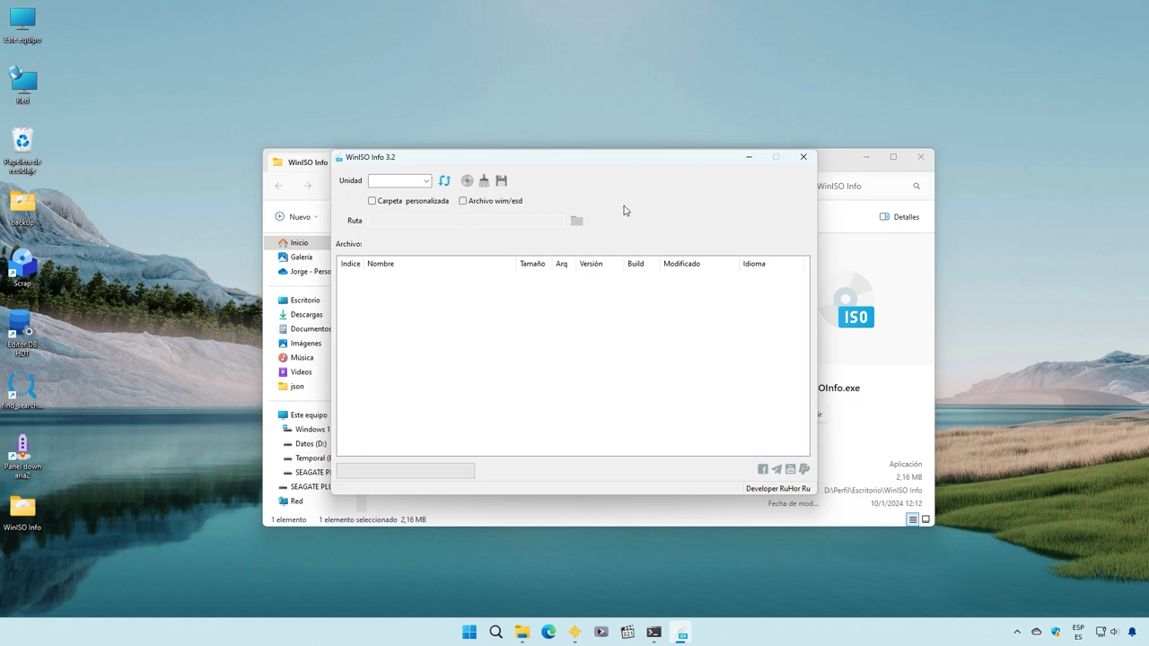
# Switch to File Explorer and mount Windows_7_SP1.iso from the D:\ISOS\w7 folder.
pyautogui.click(844, 208)
pyautogui.click(452, 170)
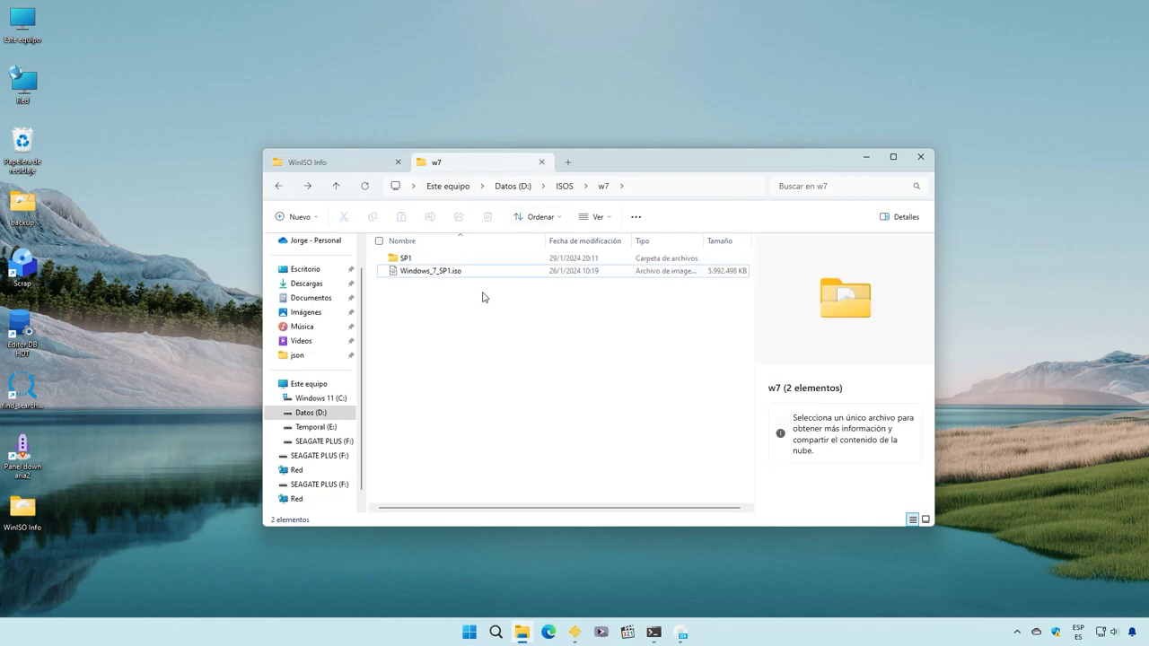
pyautogui.click(453, 273)
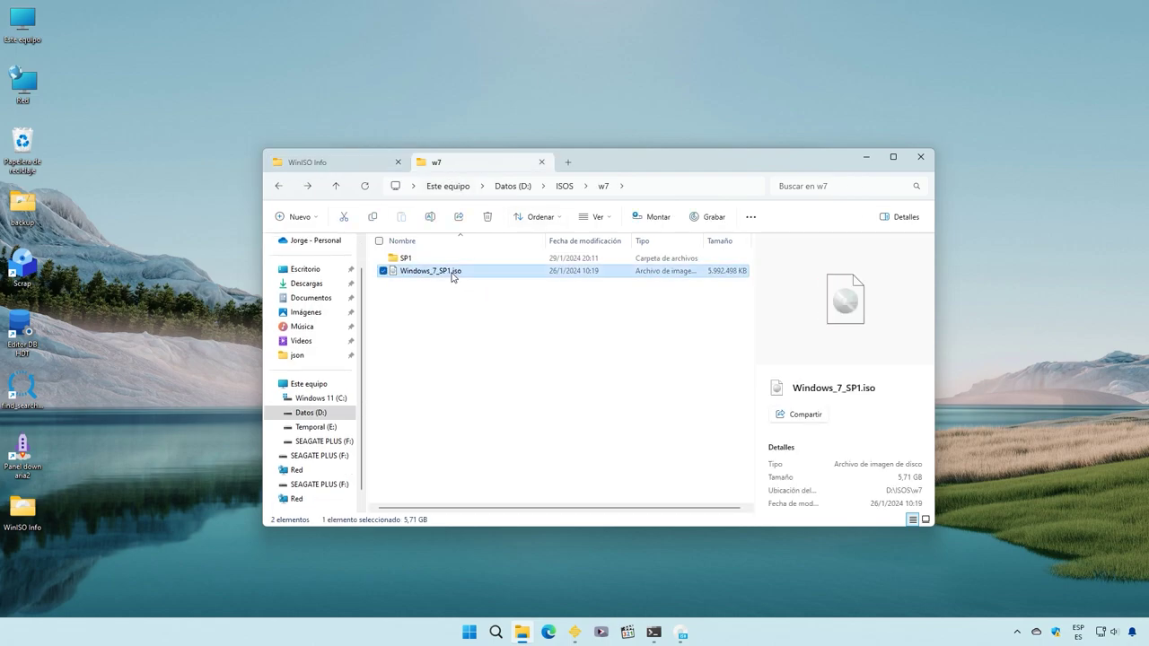
pyautogui.rightClick(453, 277)
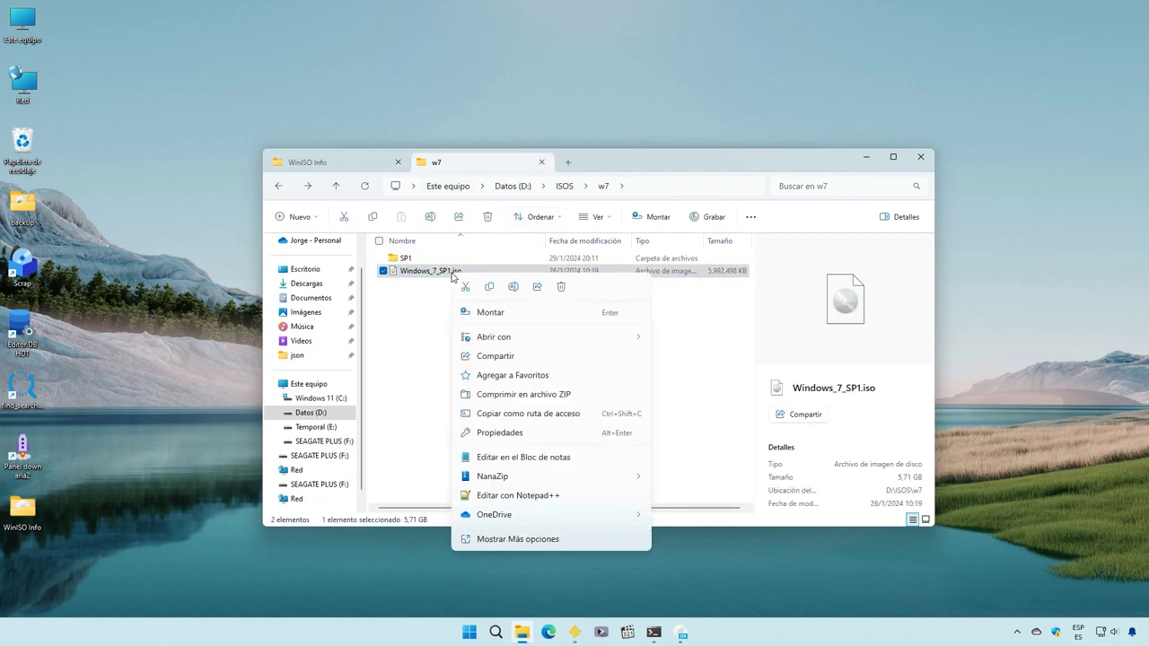
pyautogui.click(505, 314)
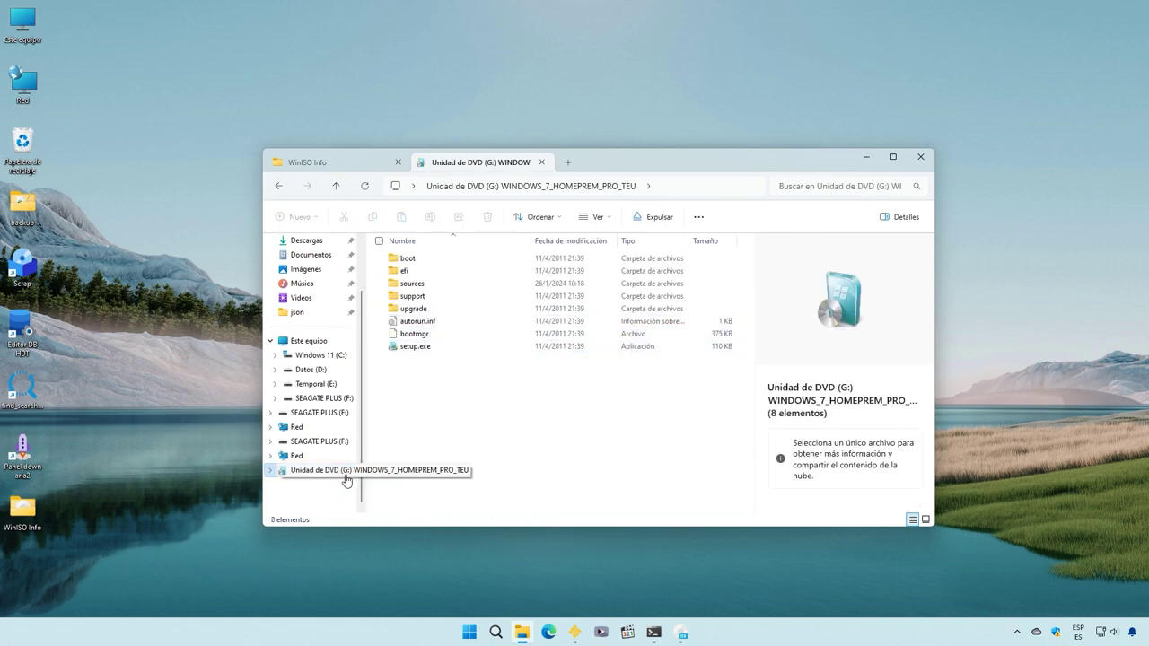
# Switch to WinISO Info, refresh the drive list, select drive G:\ and retrieve the edition information from its install.wim.
pyautogui.click(364, 167)
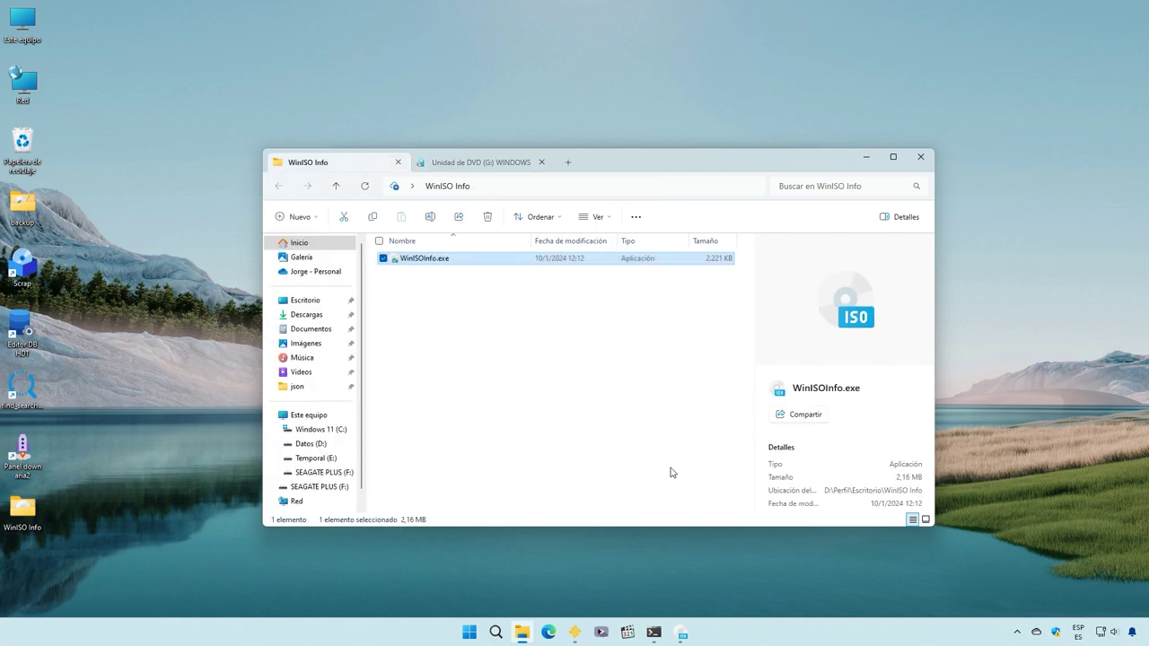
pyautogui.click(683, 634)
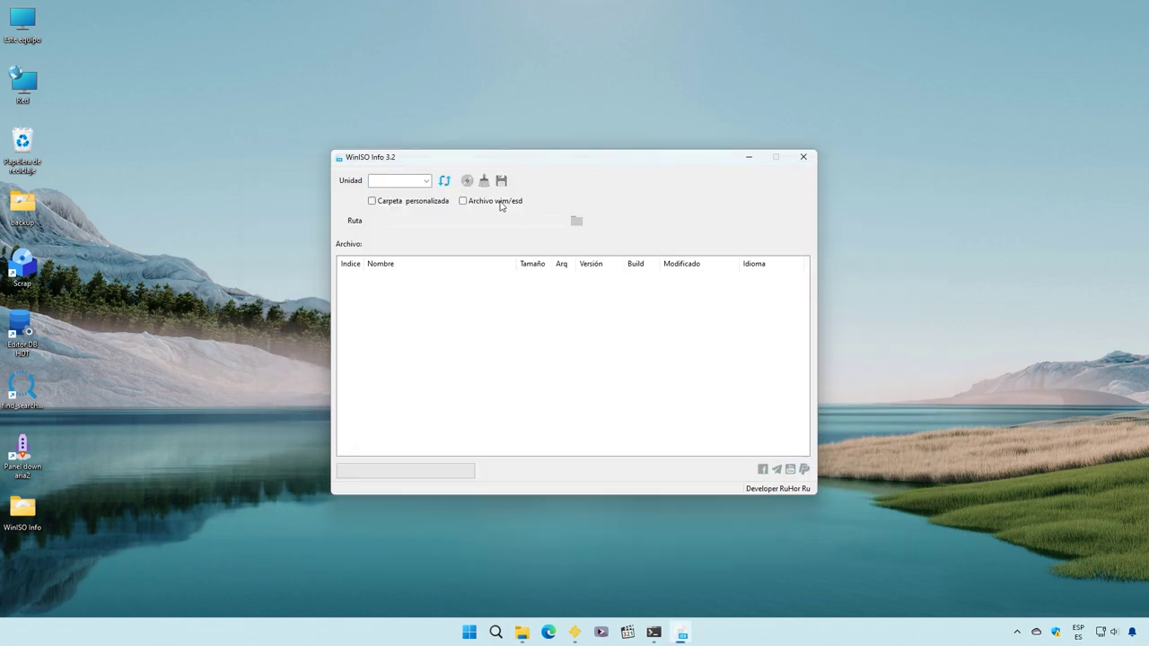
pyautogui.click(425, 182)
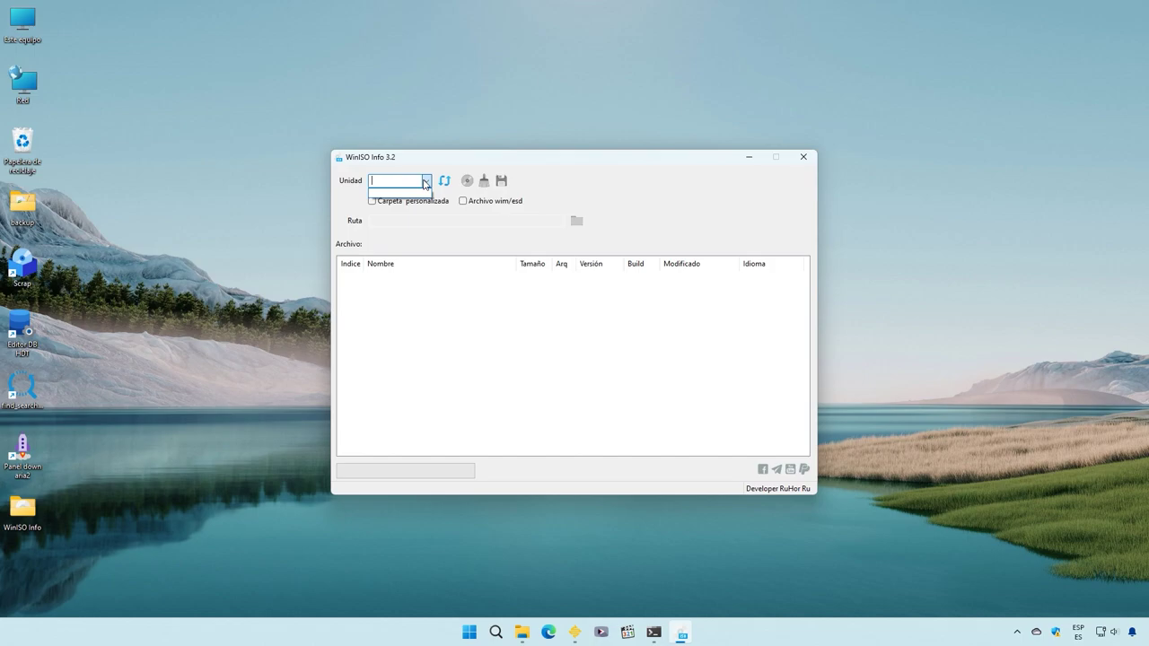
pyautogui.click(443, 185)
pyautogui.click(427, 182)
pyautogui.click(385, 195)
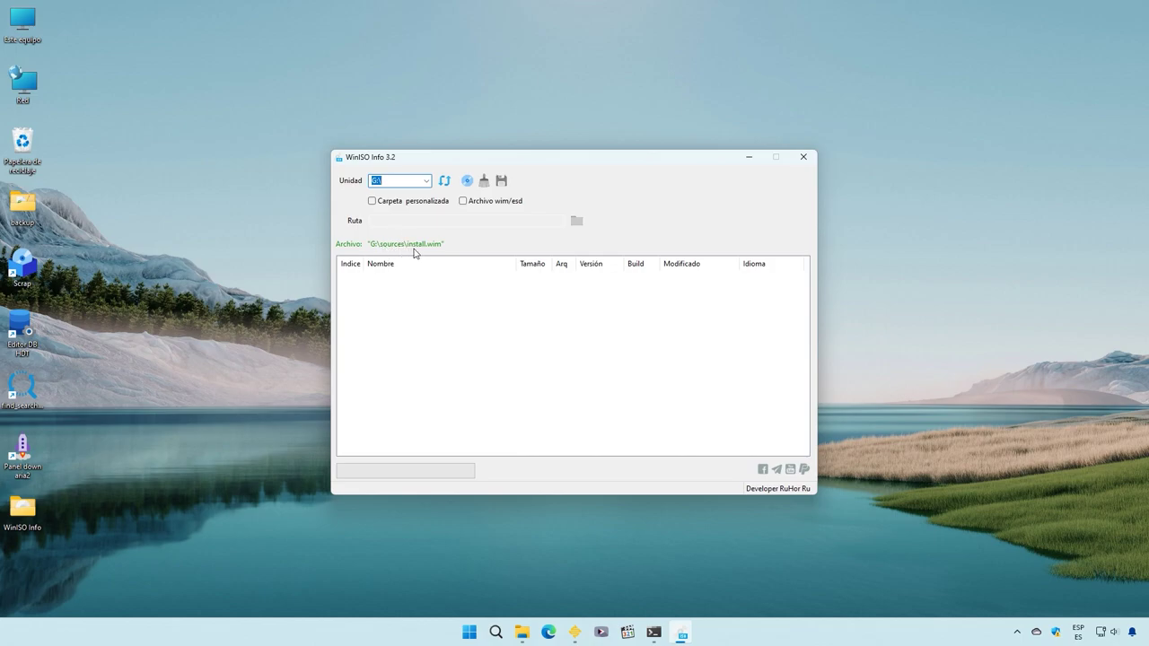
pyautogui.click(468, 182)
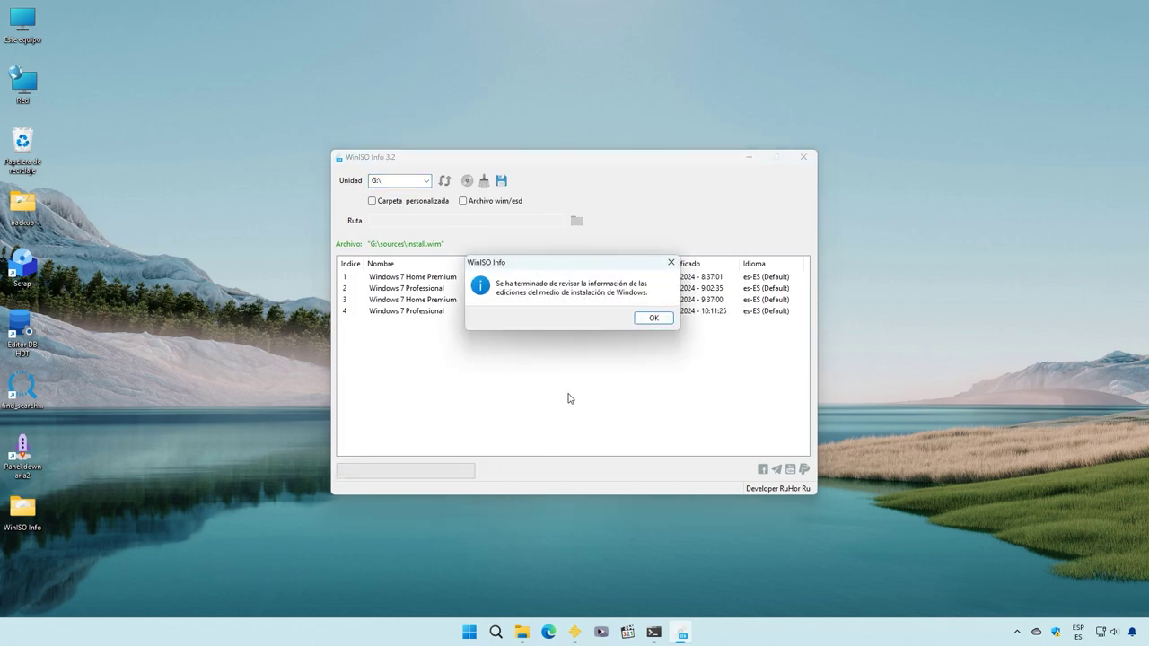
pyautogui.click(654, 319)
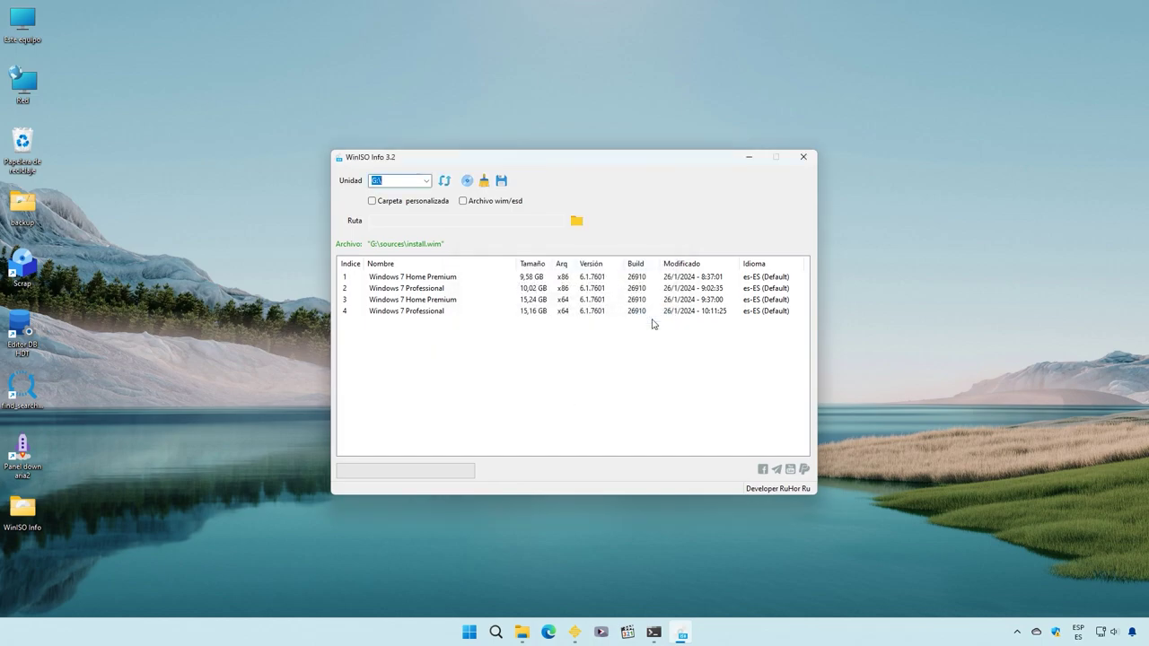
# Examine the name, architecture, size, version and build of the listed Windows 7 editions.
pyautogui.click(644, 311)
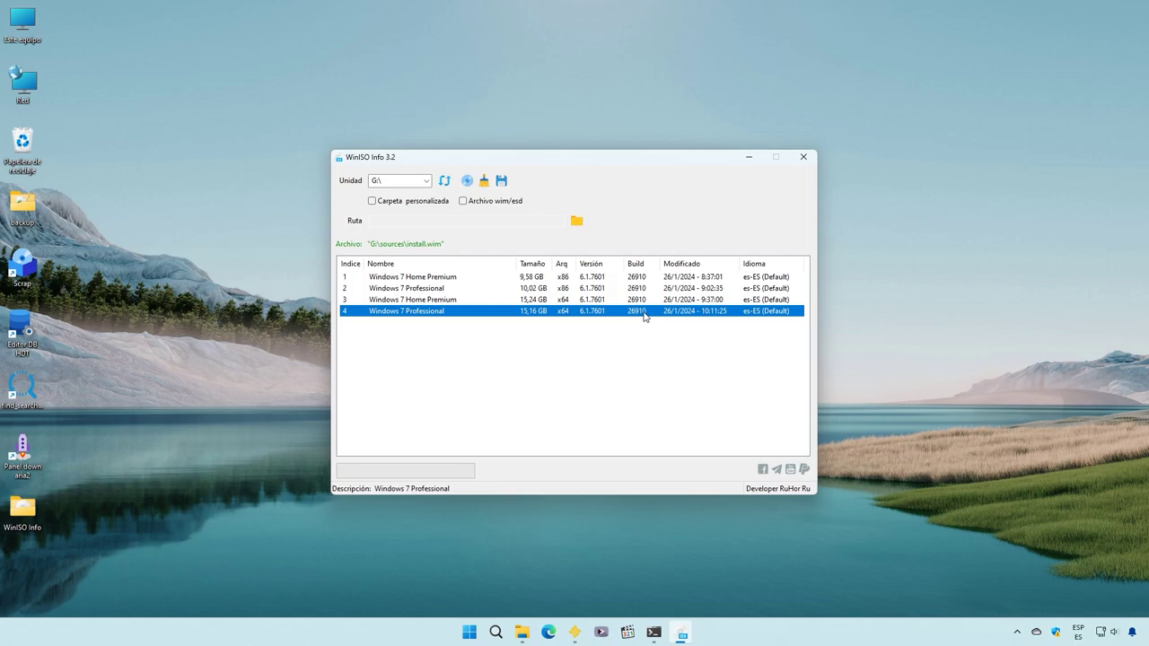
pyautogui.click(362, 276)
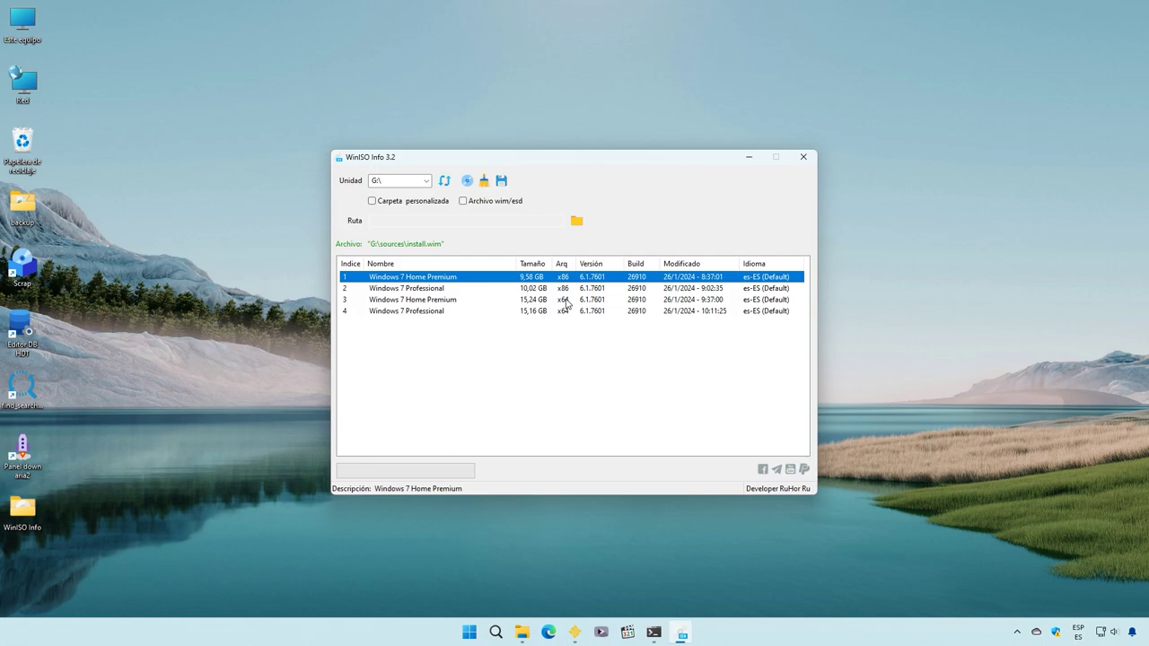
pyautogui.click(458, 300)
pyautogui.click(459, 282)
pyautogui.click(559, 358)
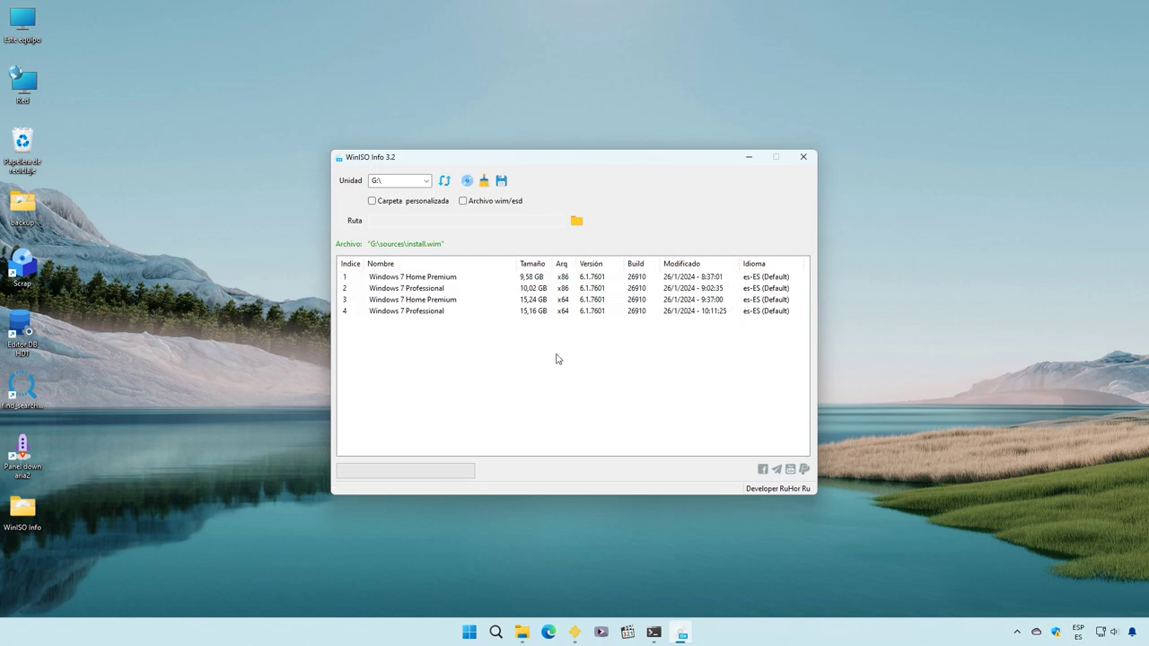
# Save the edition list as a text file named info in the WinISO Info folder.
pyautogui.click(502, 180)
pyautogui.doubleClick(557, 269)
pyautogui.click(577, 392)
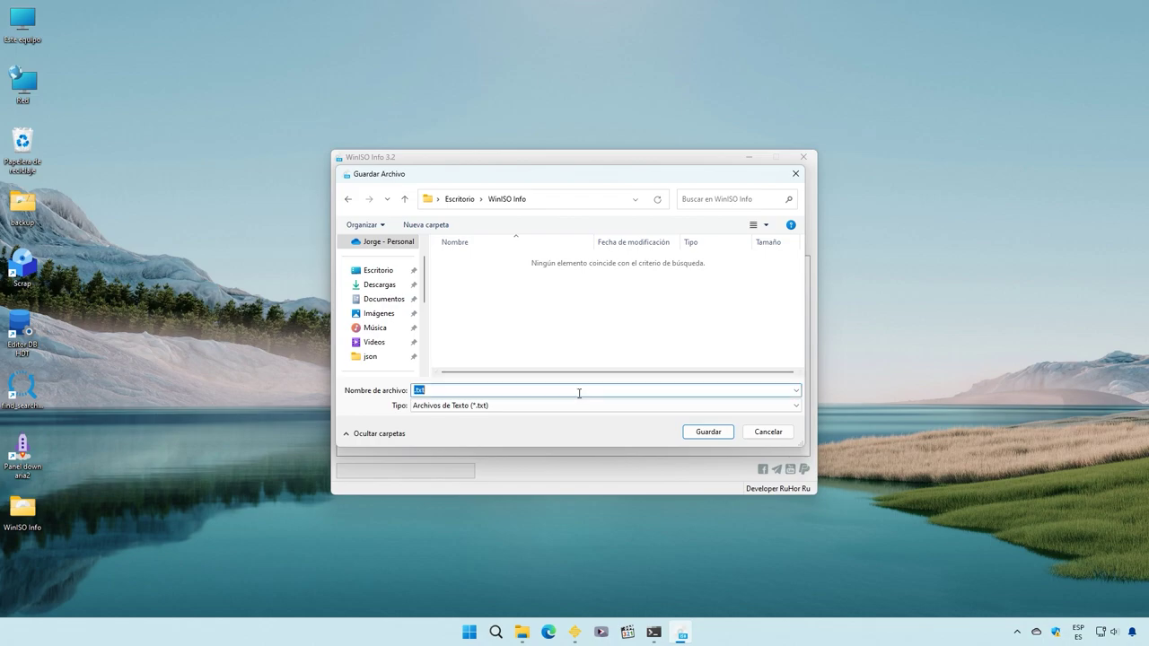
pyautogui.write('info')
pyautogui.click(708, 432)
# Open the exported info.txt from the WinISO Info folder to review its edition details, and close it.
pyautogui.click(522, 632)
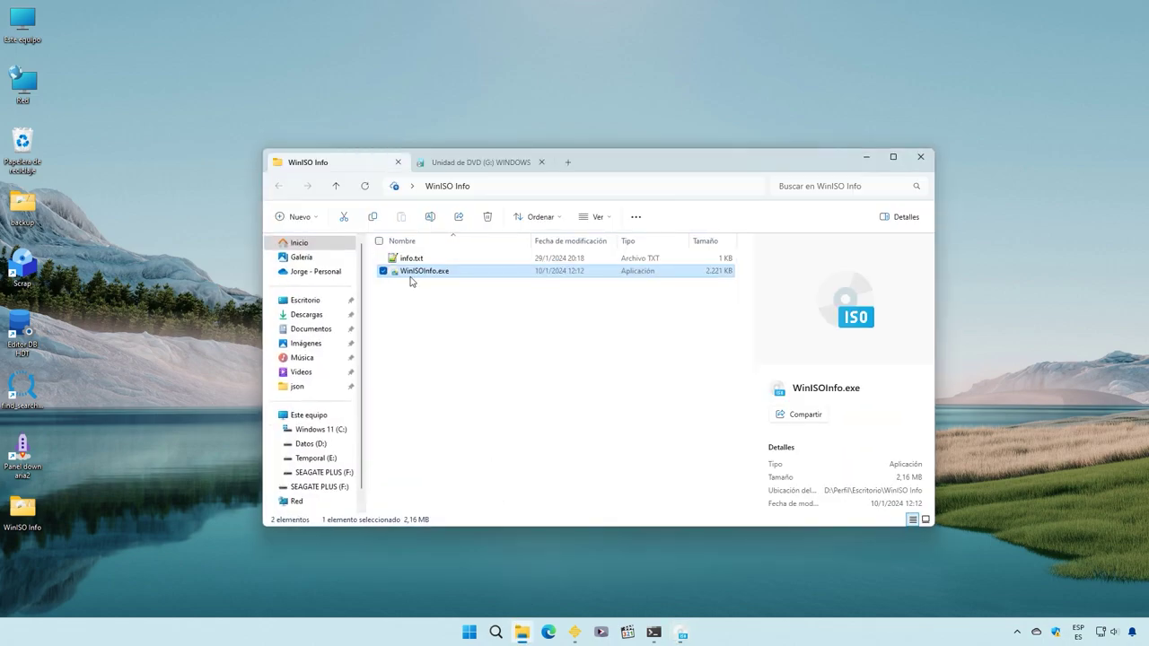
pyautogui.click(408, 259)
pyautogui.click(428, 297)
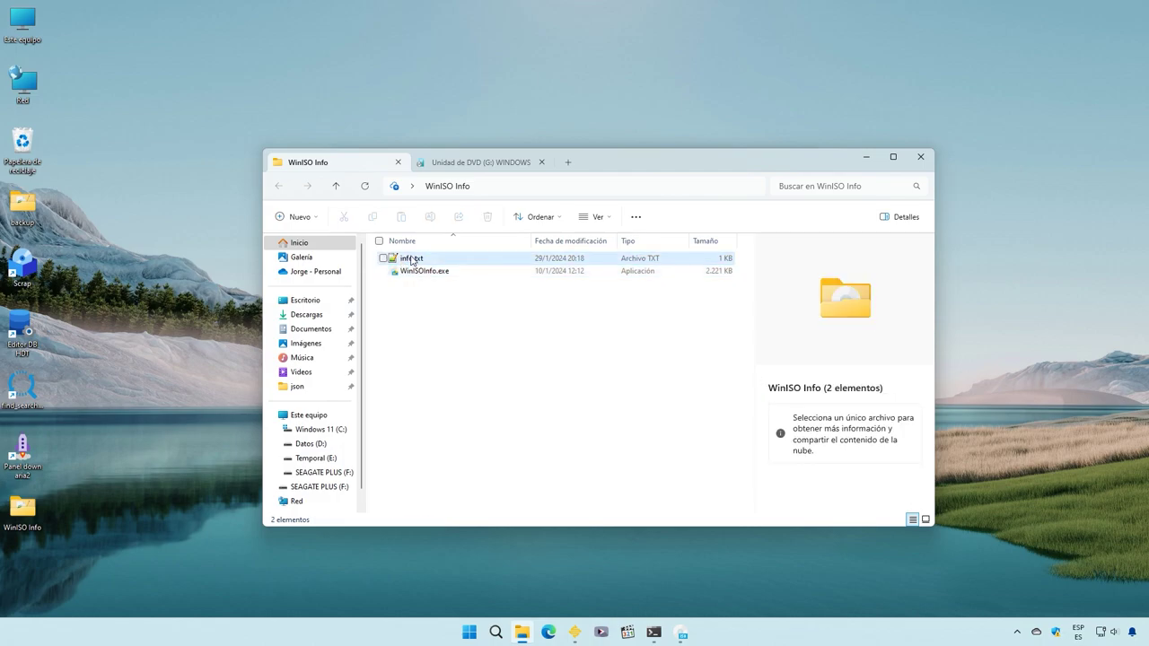
pyautogui.doubleClick(411, 260)
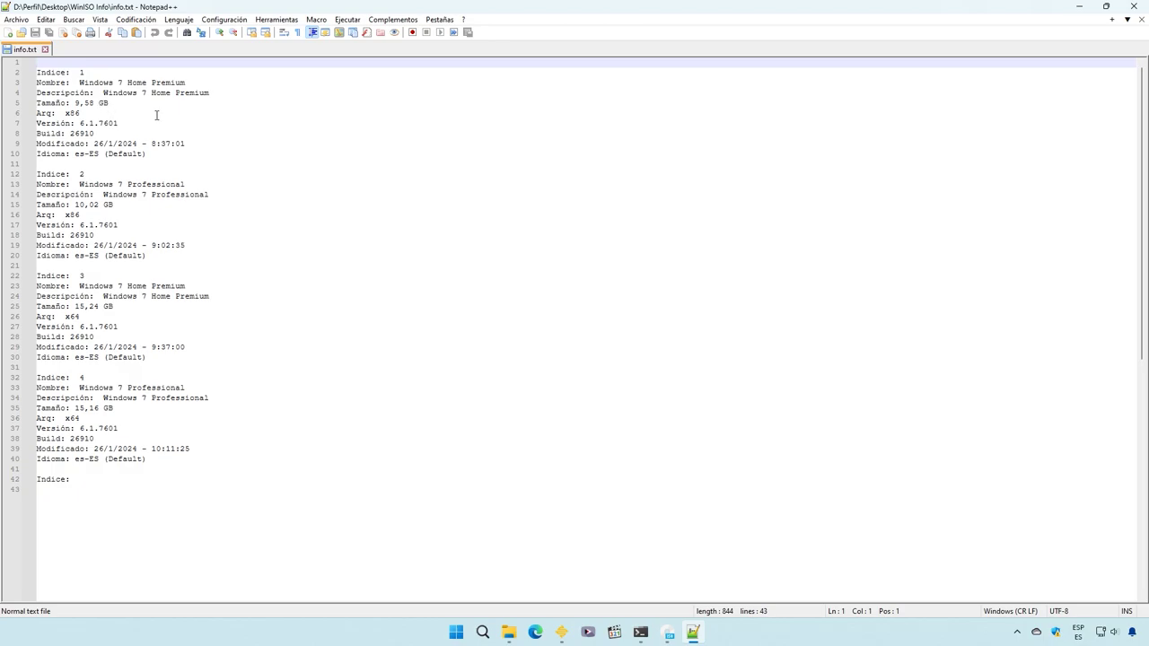
pyautogui.click(1133, 6)
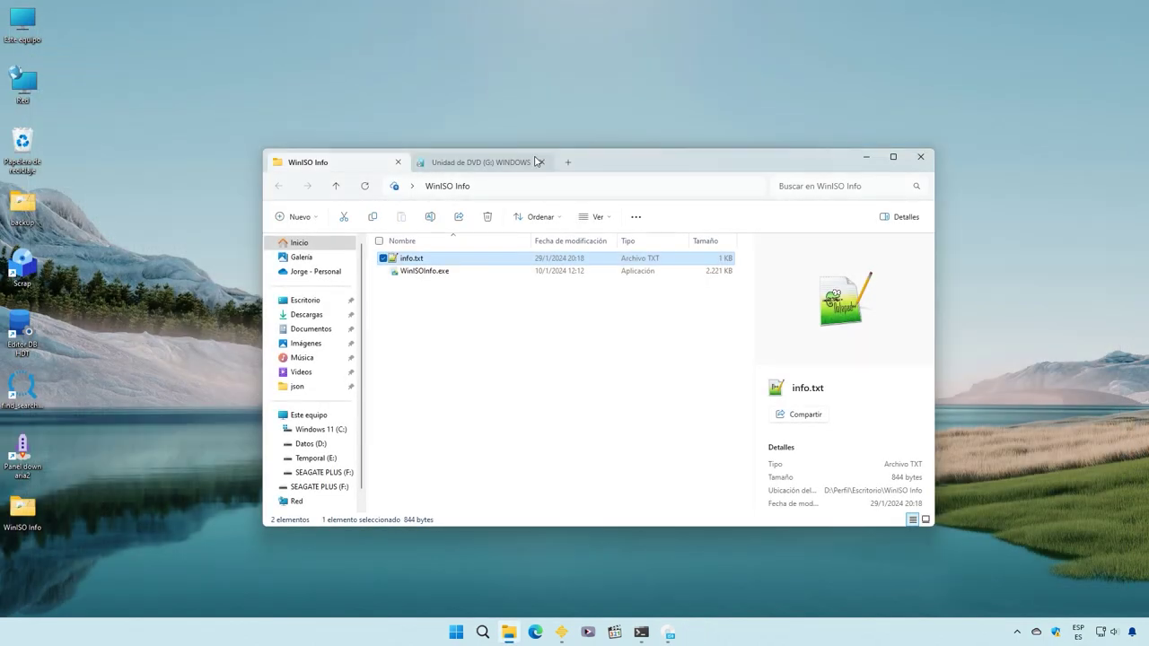
# Move info.txt from the WinISO Info folder to D:\ISOS\w7, alongside Windows_7_SP1.iso.
pyautogui.click(472, 165)
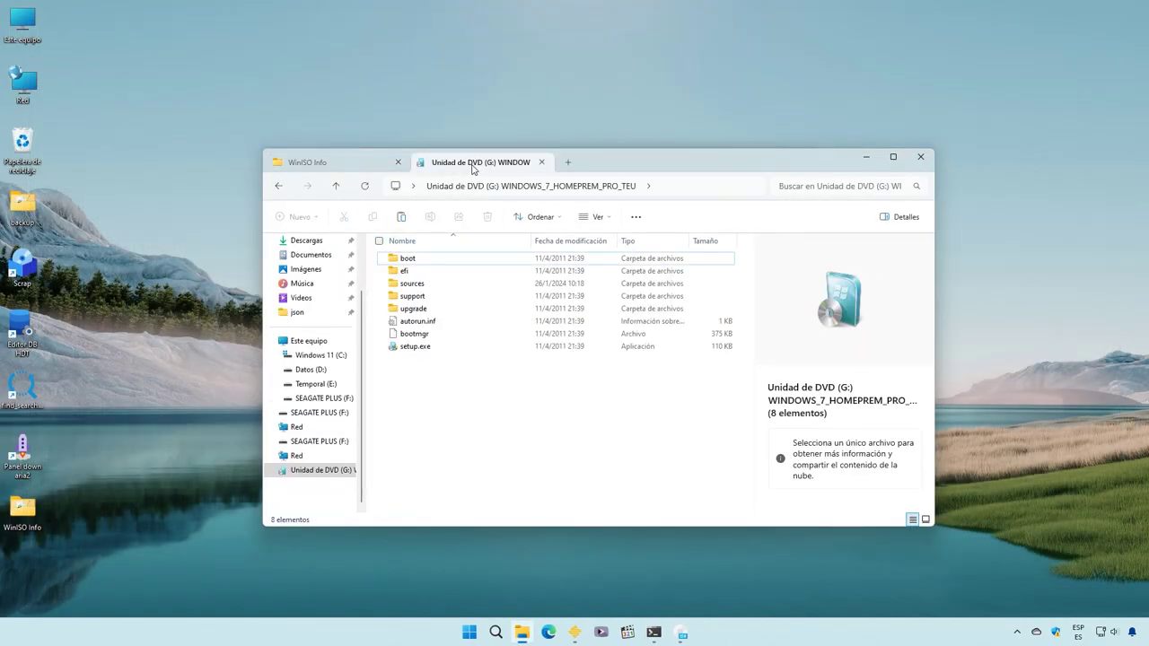
pyautogui.click(280, 186)
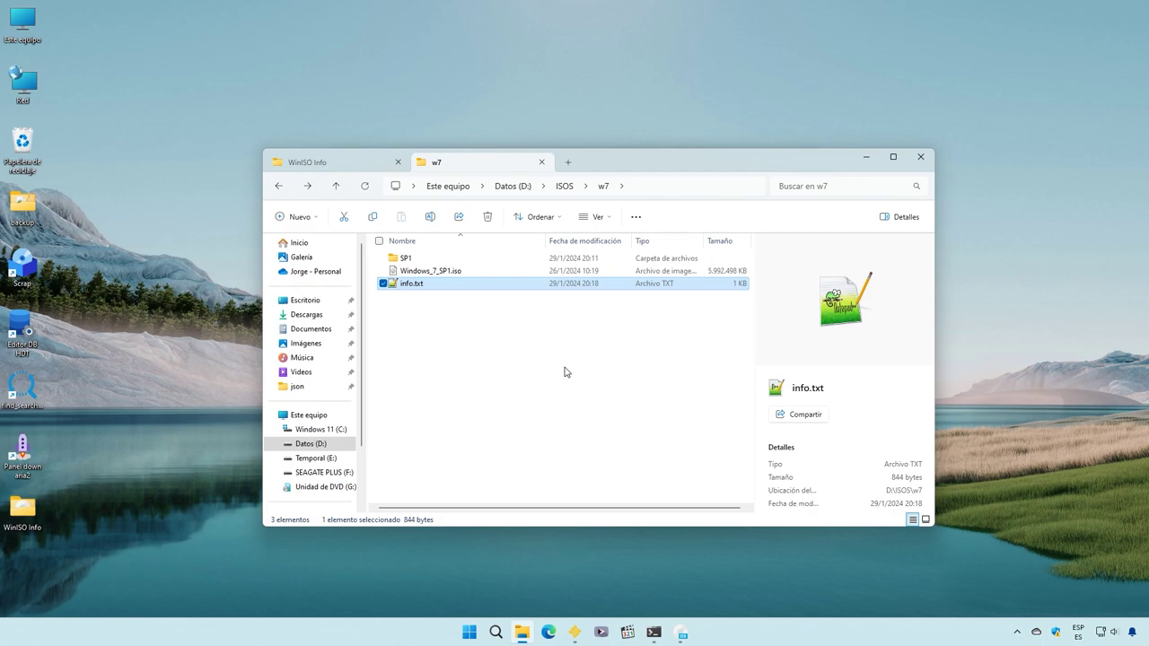
pyautogui.click(469, 276)
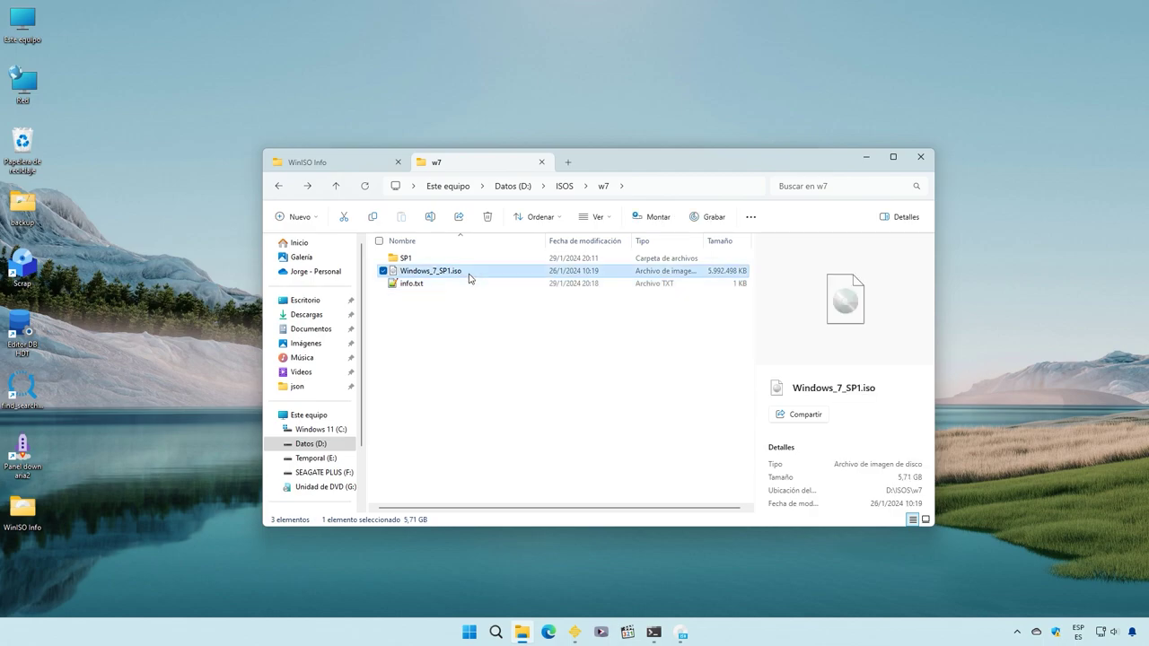
pyautogui.click(469, 305)
pyautogui.click(278, 186)
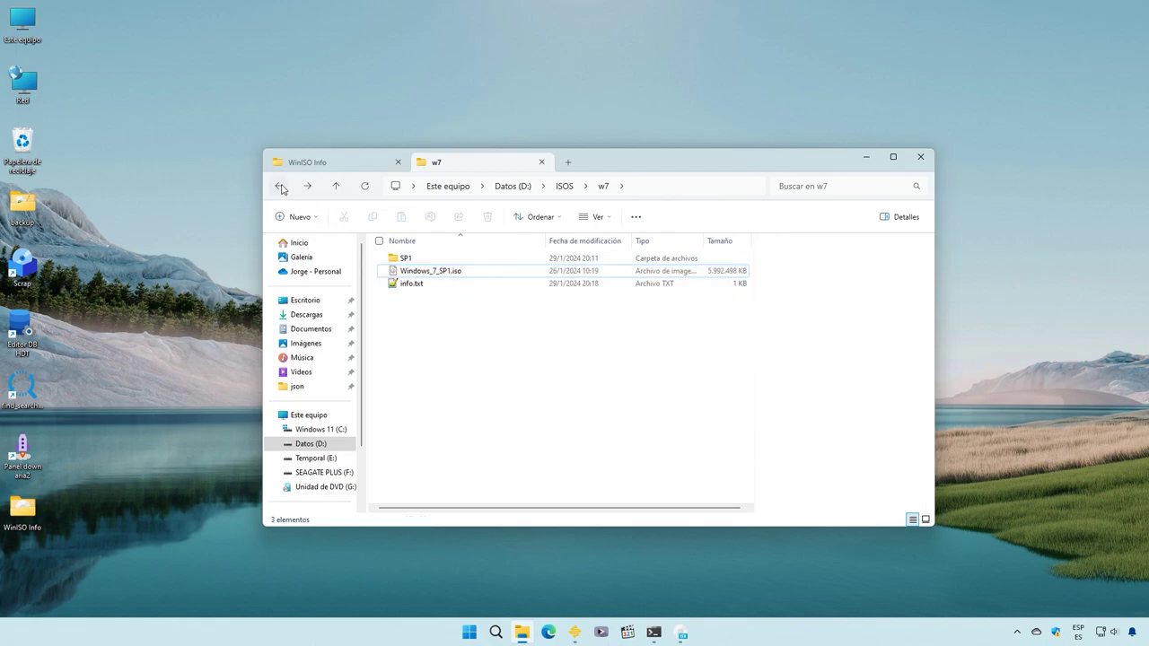
pyautogui.click(308, 187)
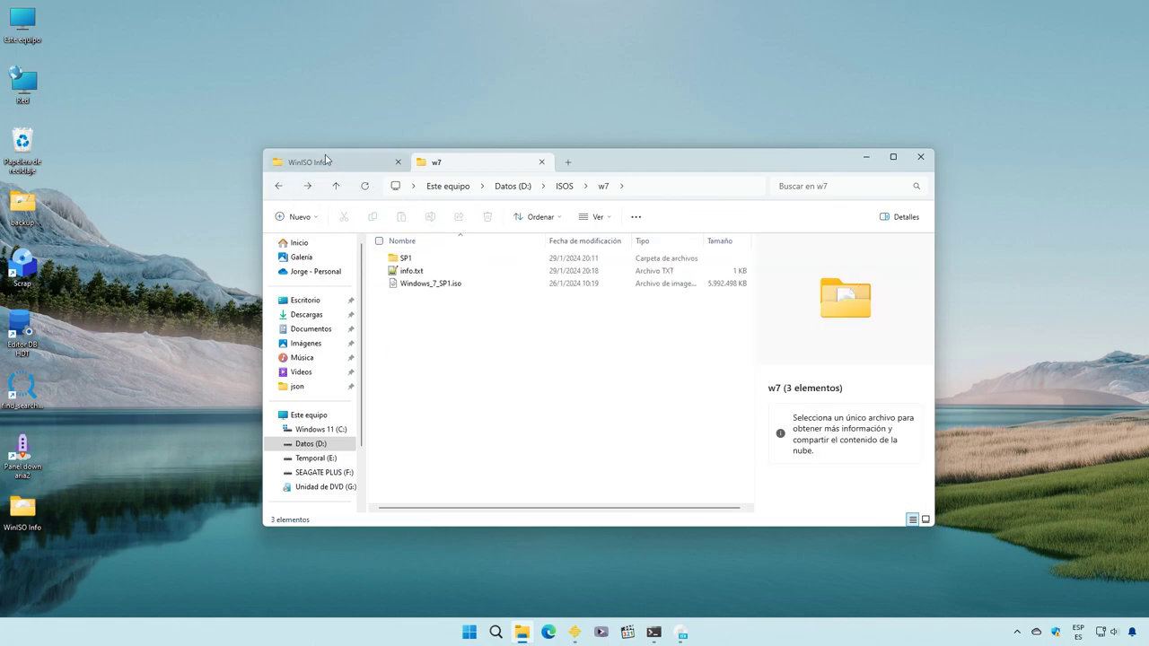
# Return to WinISO Info, set the source to Archivo wim/esd and clear the edition list.
pyautogui.click(328, 157)
pyautogui.doubleClick(449, 261)
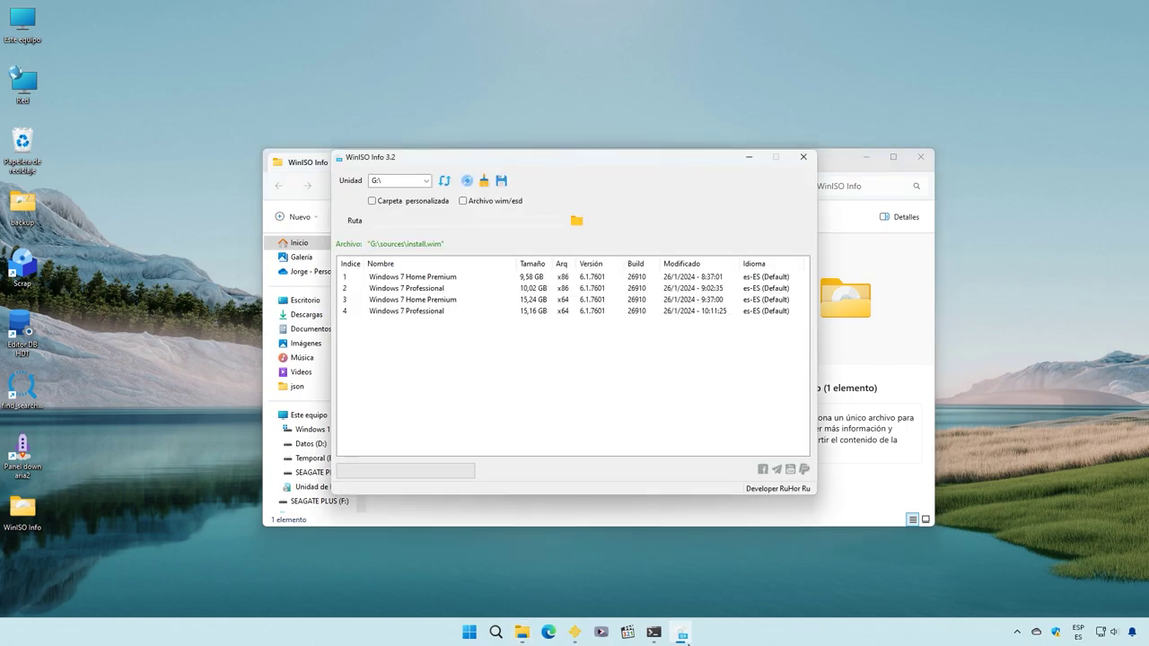
pyautogui.click(440, 208)
pyautogui.click(440, 207)
pyautogui.click(462, 201)
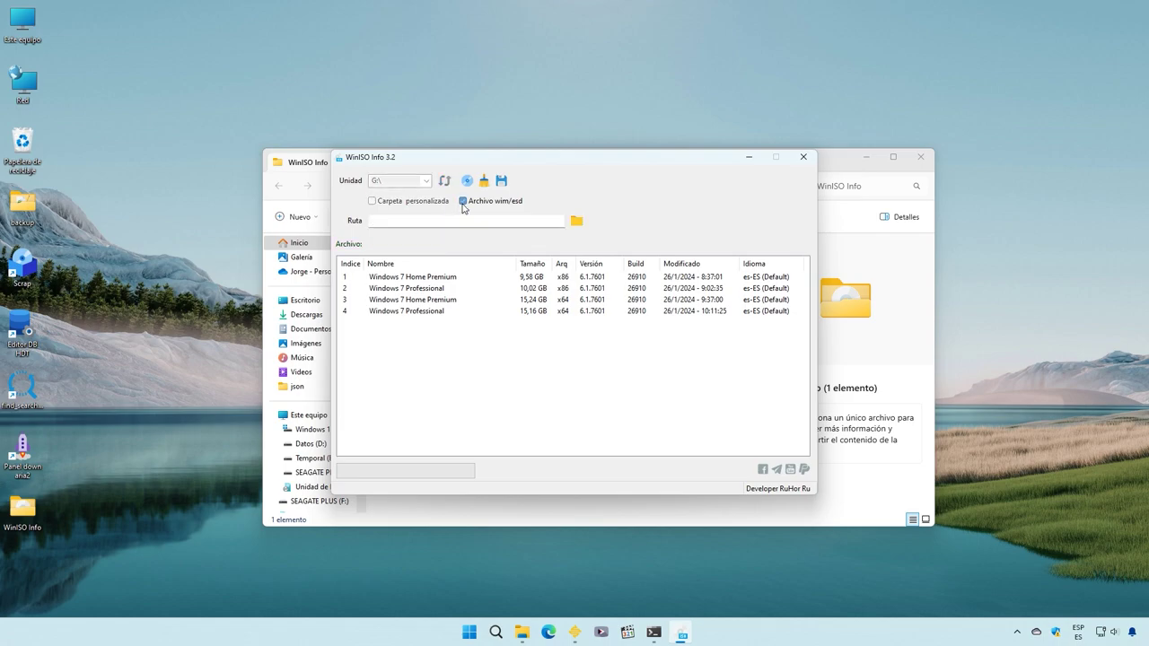
pyautogui.click(578, 221)
pyautogui.press('Escape')
pyautogui.click(484, 182)
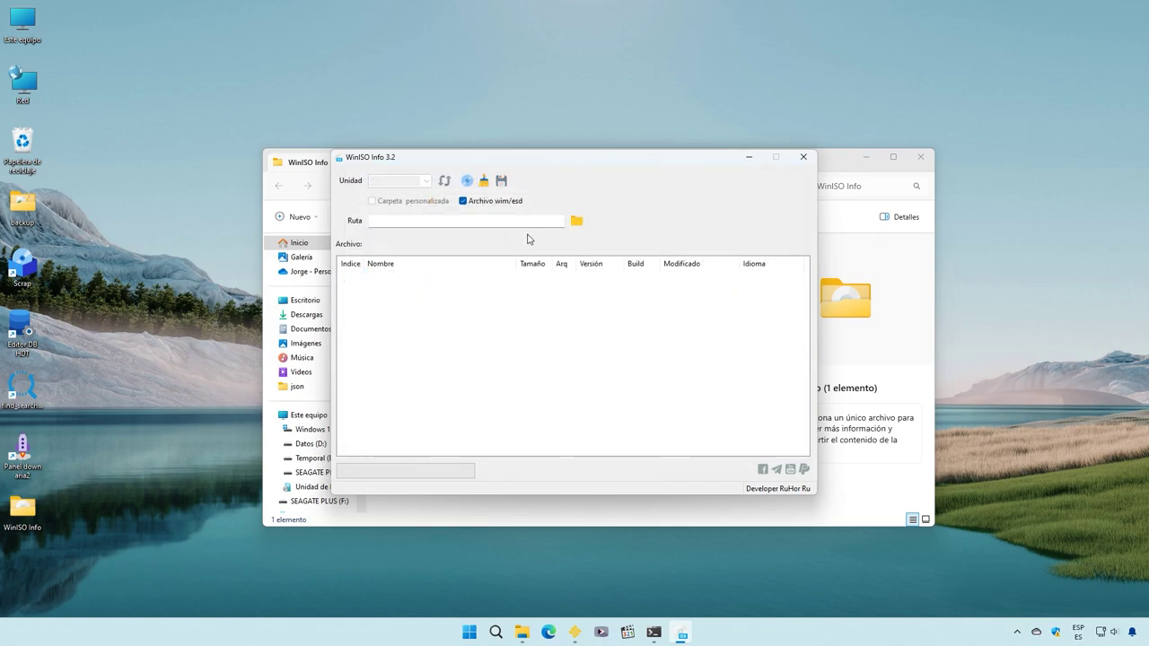
# Load install.wim from the sources folder of the mounted DVD drive G: as the source file.
pyautogui.click(578, 221)
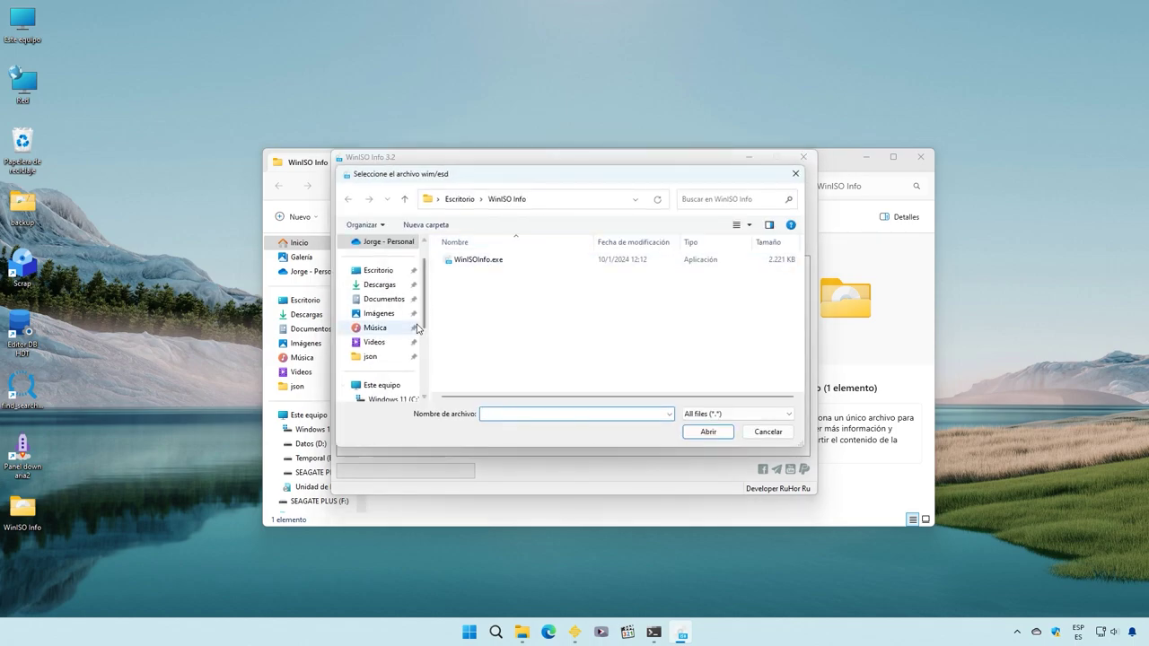
pyautogui.scroll(-3, 425, 338)
pyautogui.click(400, 358)
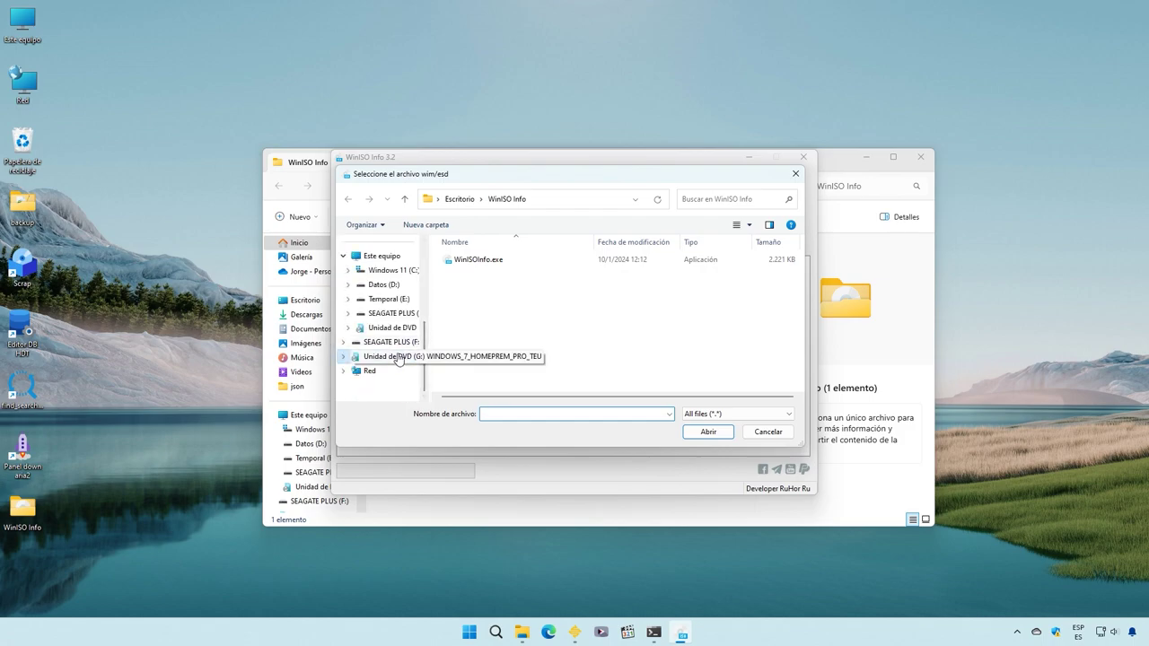
pyautogui.doubleClick(467, 286)
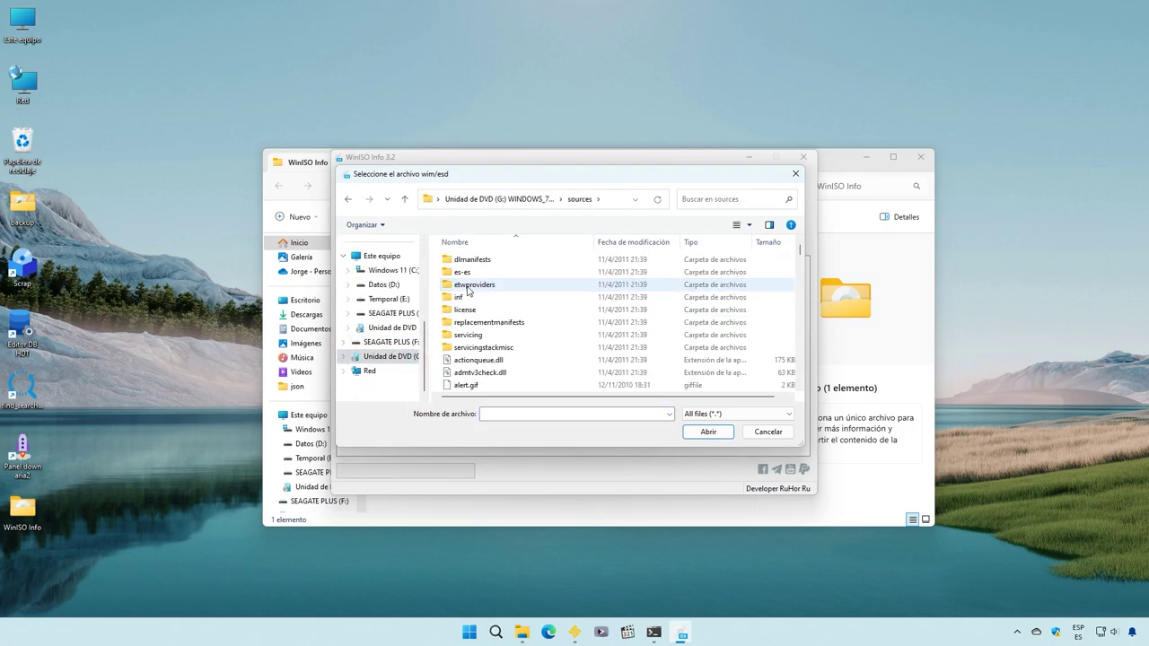
pyautogui.click(482, 347)
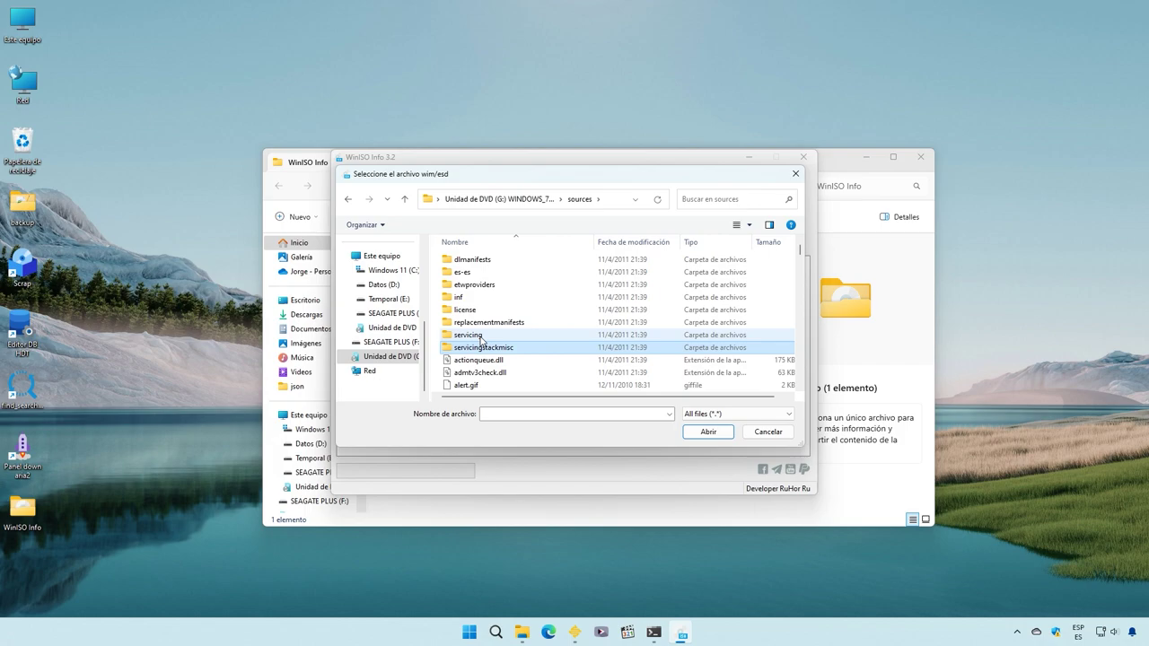
pyautogui.write('install.wim')
pyautogui.click(706, 432)
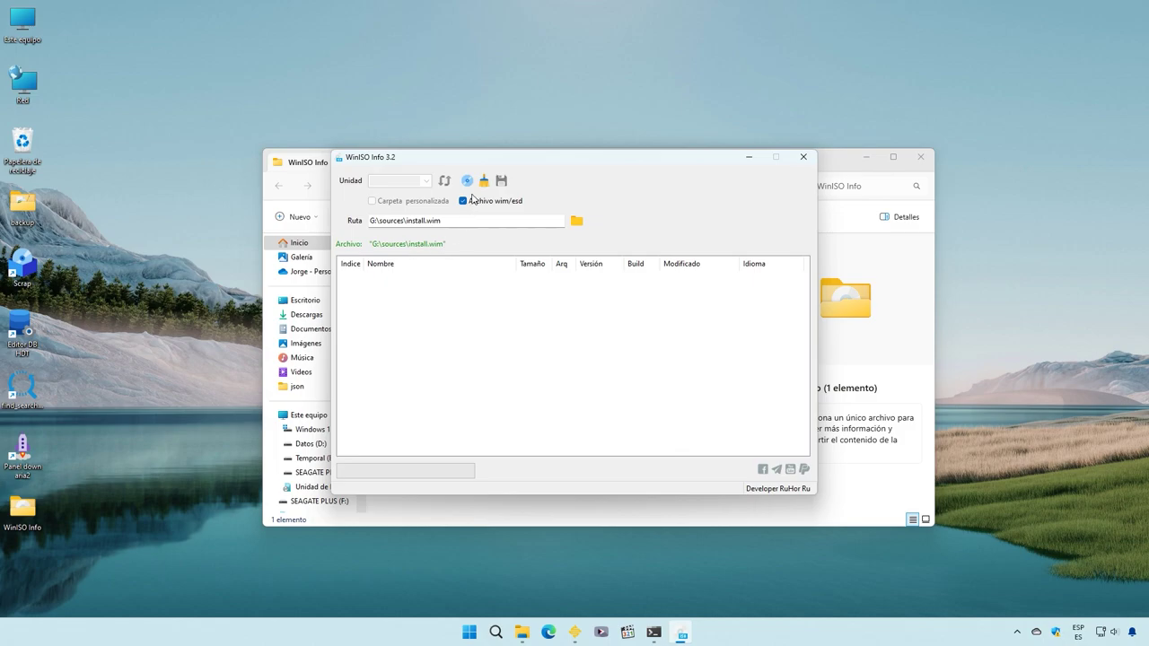
# Retrieve the edition information from the loaded install.wim, and close File Explorer and WinISO Info.
pyautogui.click(470, 185)
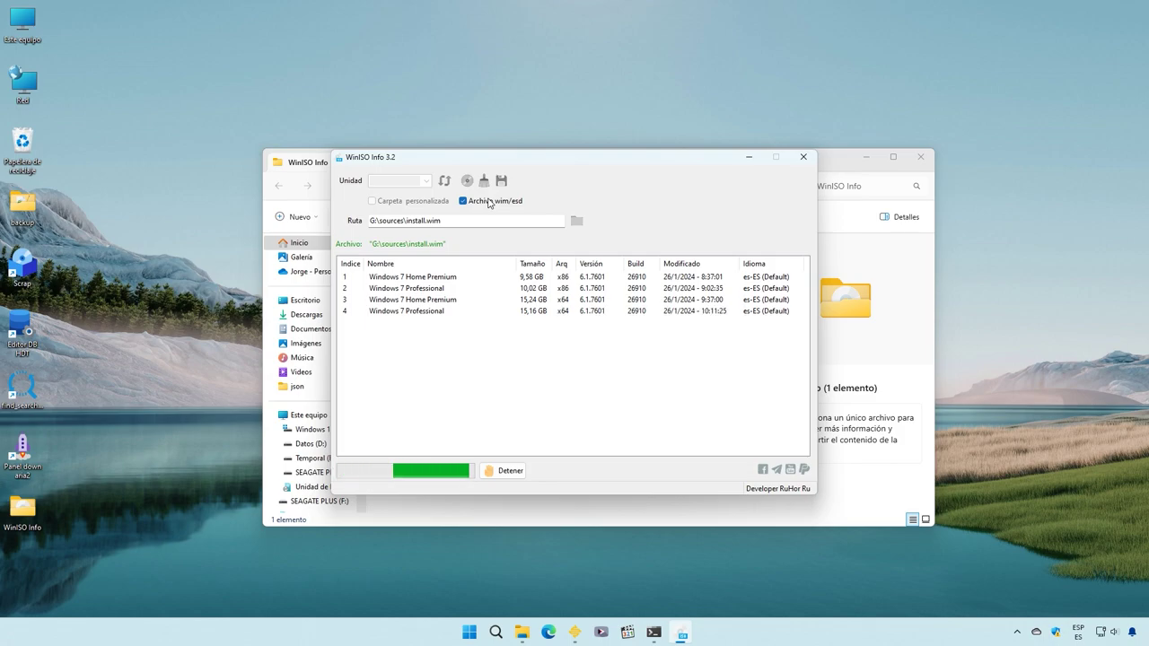
pyautogui.click(925, 160)
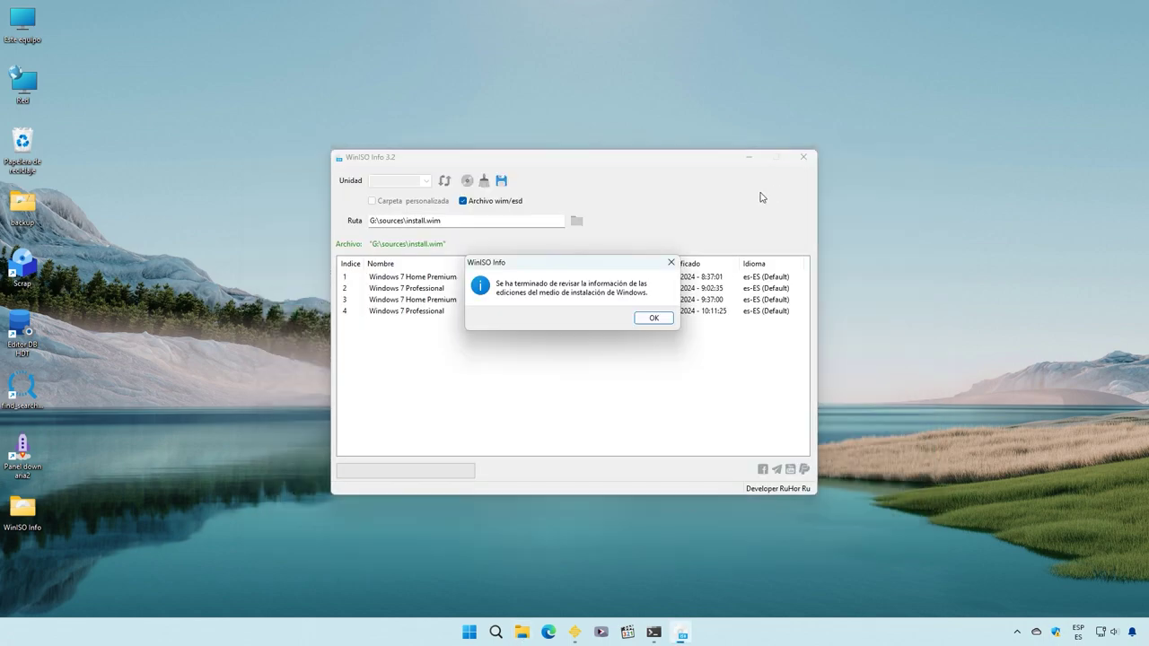
pyautogui.click(671, 262)
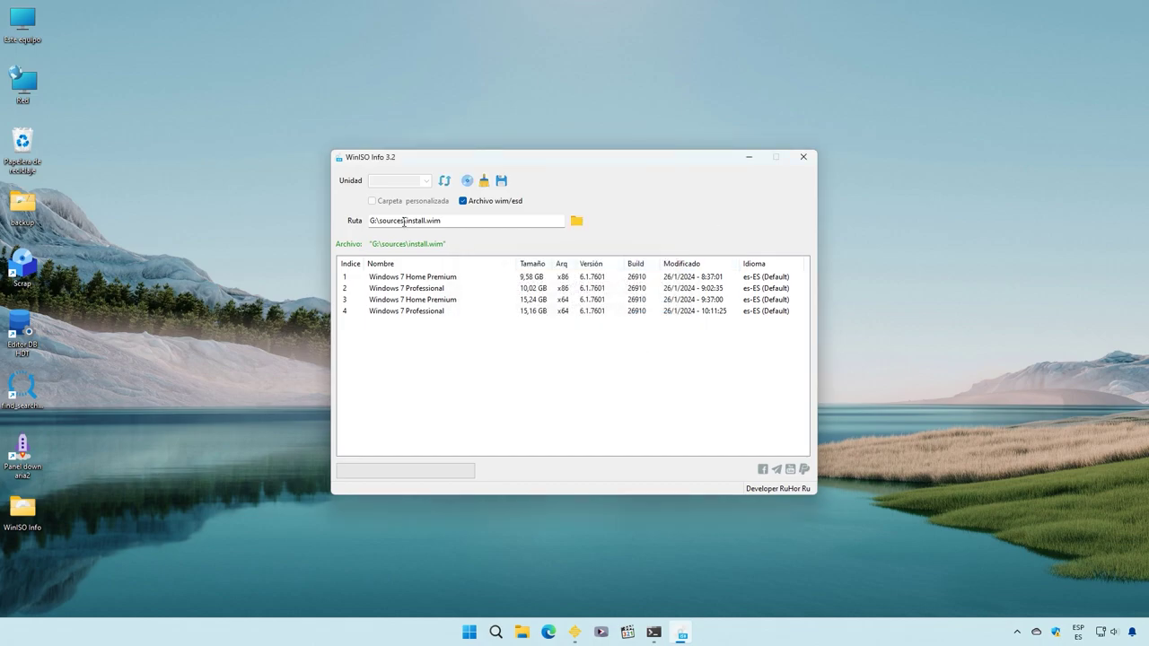
pyautogui.click(804, 159)
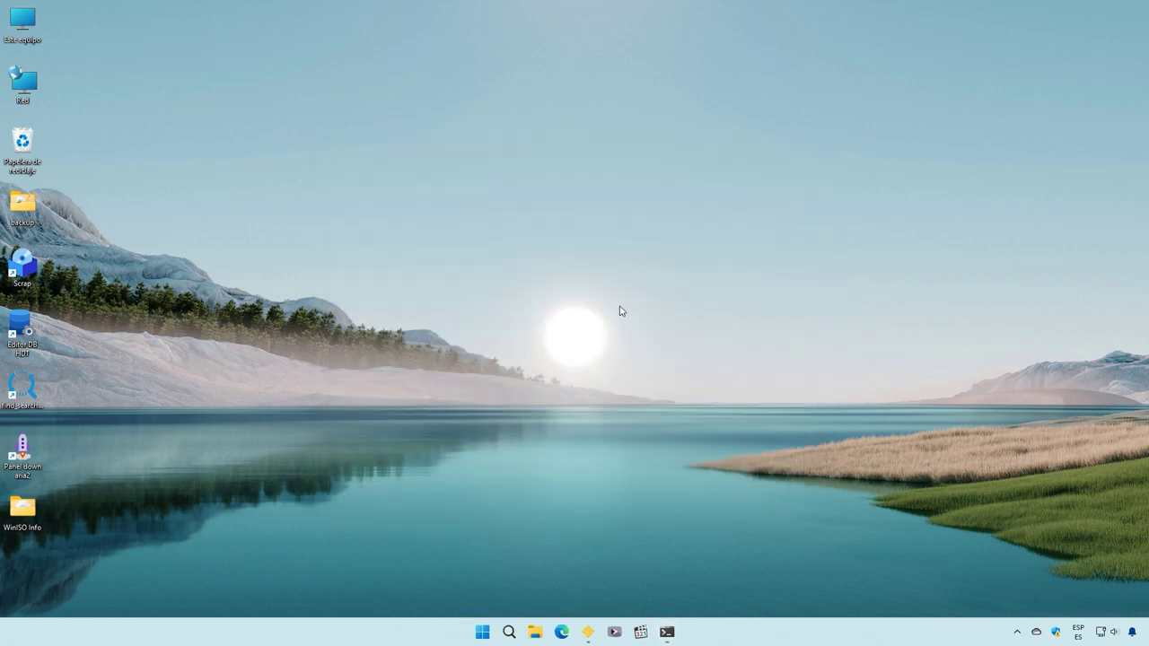